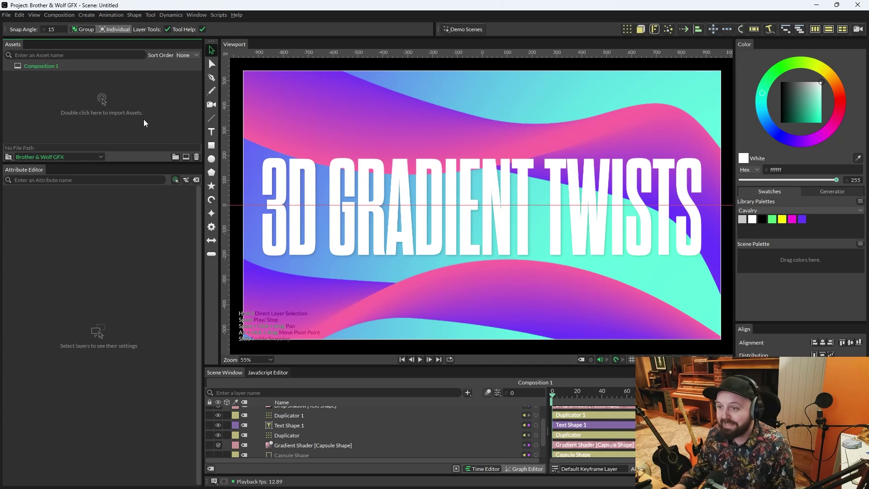
# Create a new empty composition, Composition 2, from the Assets panel.
pyautogui.click(186, 157)
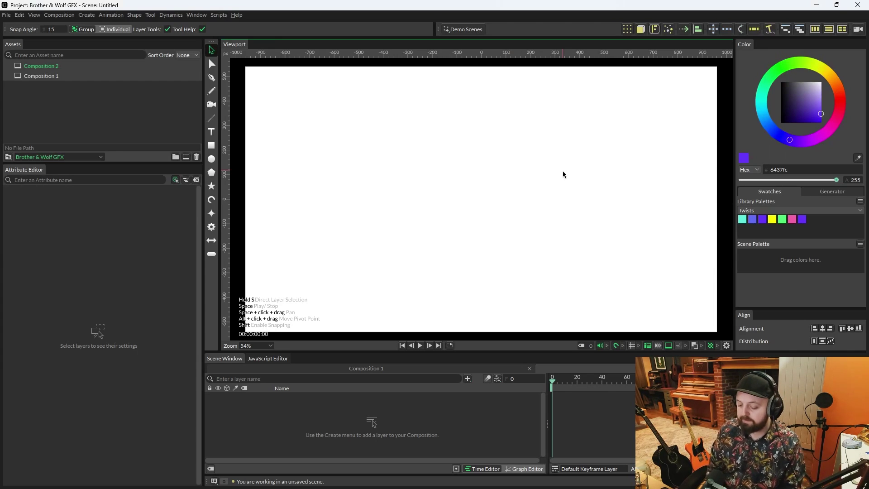
# Add a Background Shape through the 'background' command and show its purple 6437fc fill.
pyautogui.hotkey('ctrl', 'k')
pyautogui.write('background')
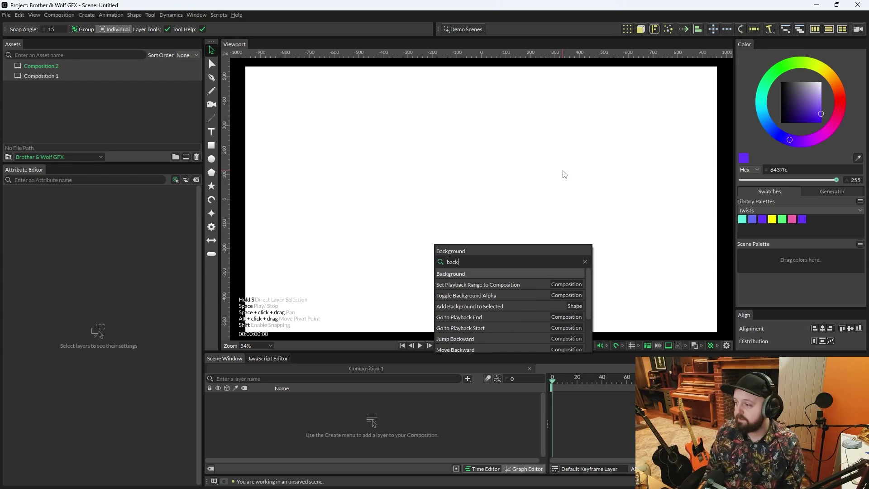
pyautogui.press('Return')
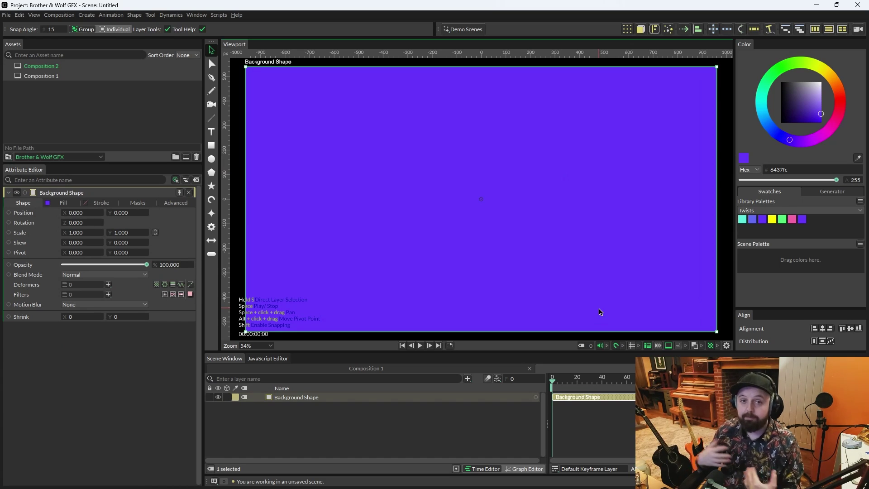
pyautogui.click(61, 202)
# Add a Multi-Point Gradient Shader to the background's fill.
pyautogui.rightClick(52, 259)
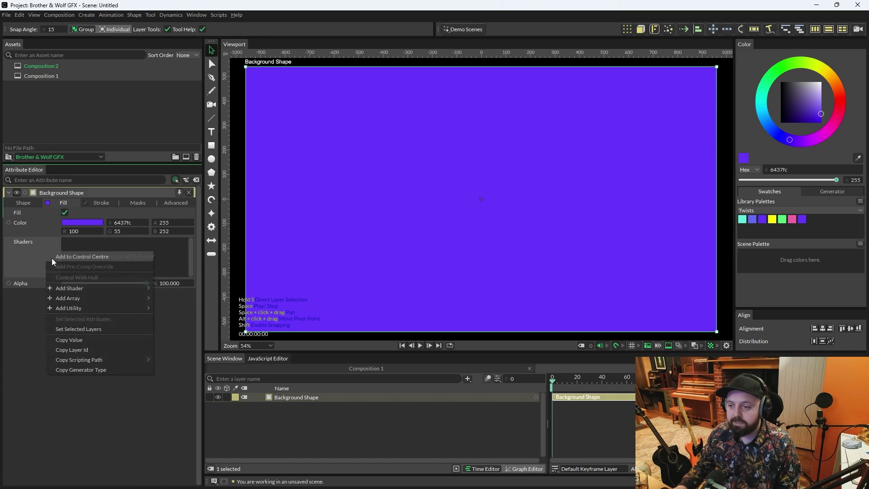
pyautogui.moveTo(74, 289)
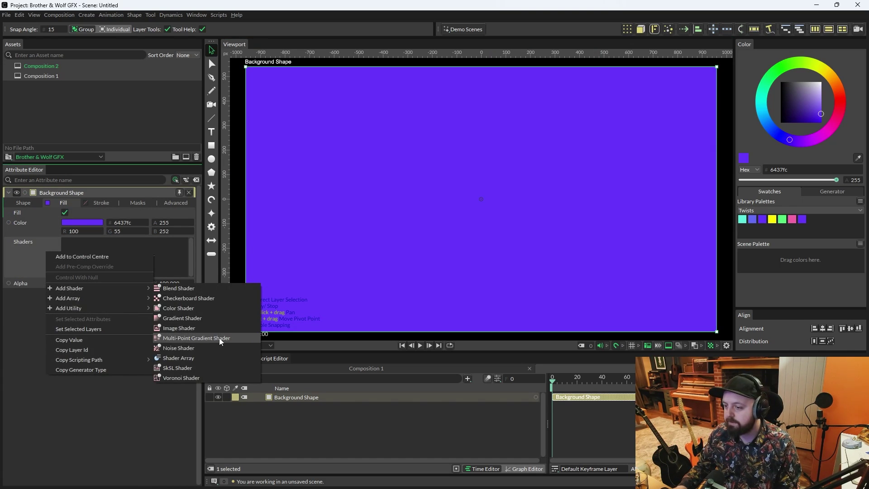
pyautogui.click(37, 244)
pyautogui.rightClick(75, 247)
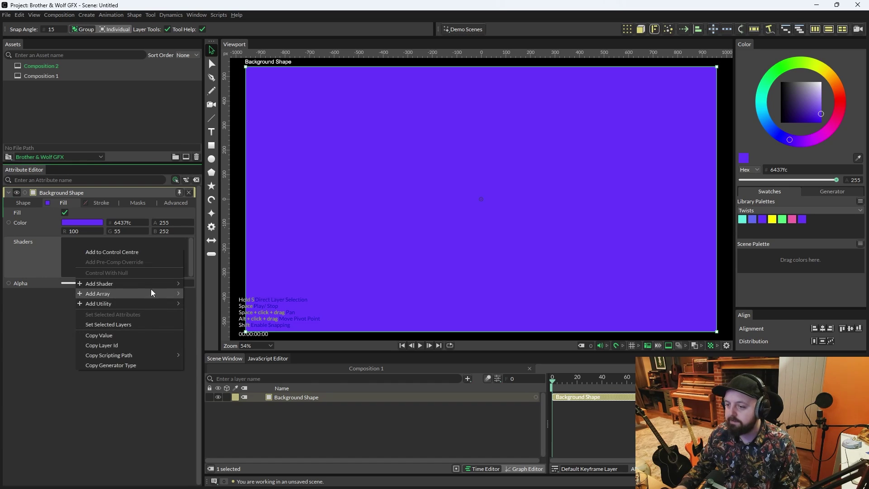
pyautogui.moveTo(150, 283)
pyautogui.click(244, 333)
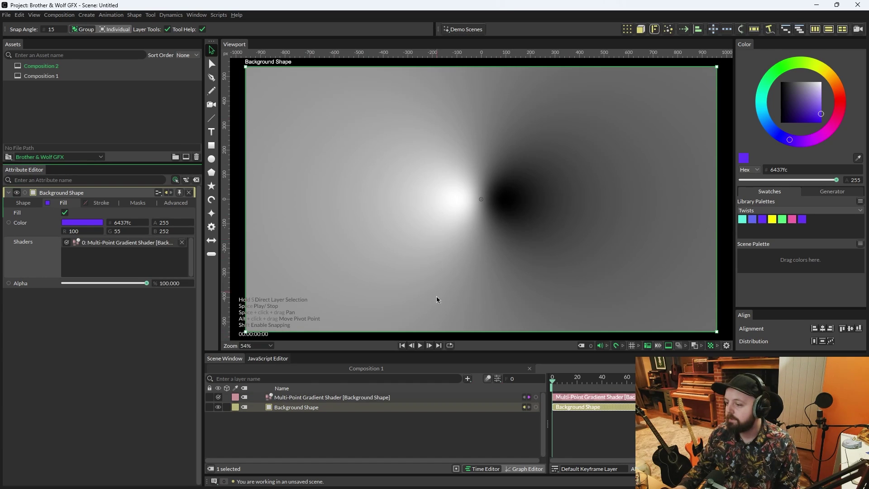
# Place the gradient points purple at top-left and aqua at bottom-right, lowering purple's influence.
pyautogui.click(334, 398)
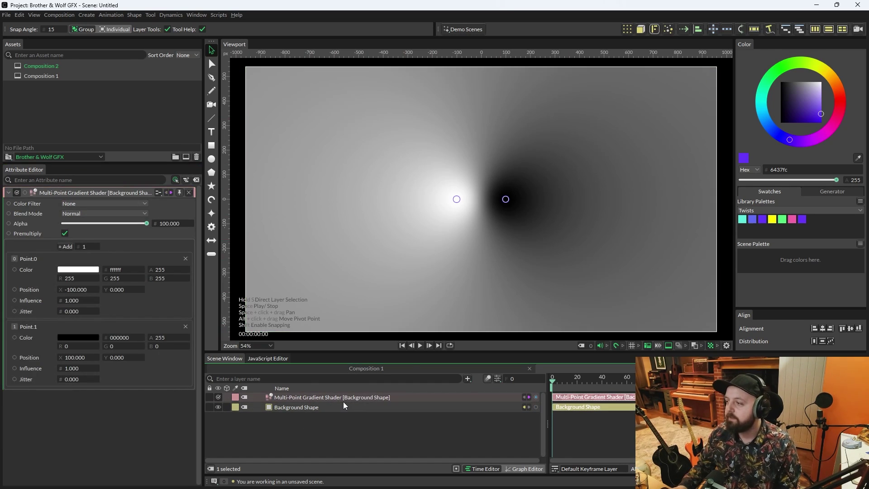
pyautogui.moveTo(505, 199); pyautogui.dragTo(719, 333)
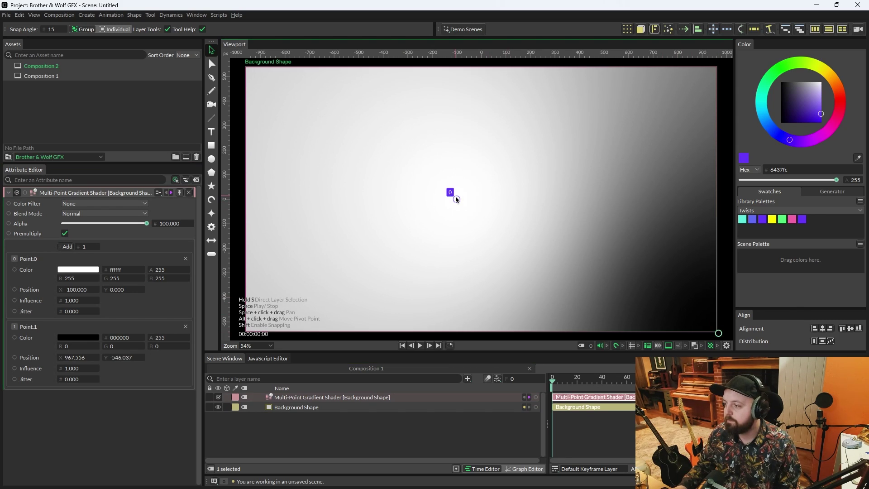
pyautogui.moveTo(456, 199); pyautogui.dragTo(252, 76)
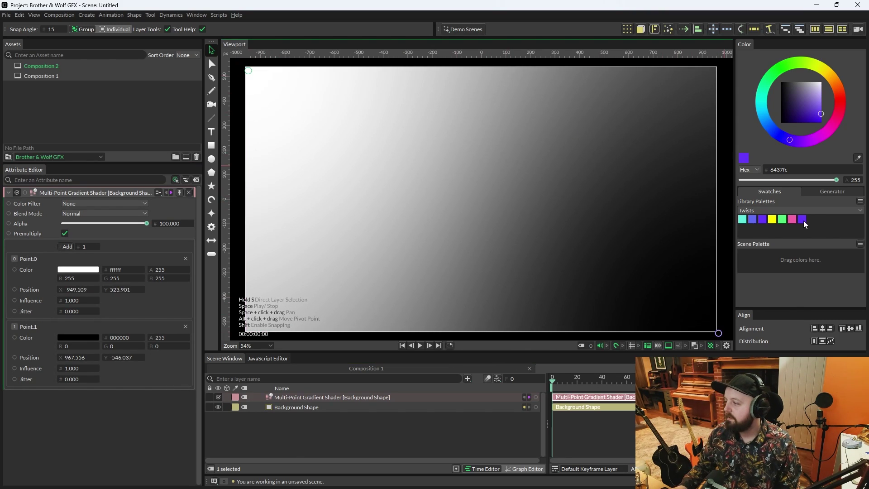
pyautogui.moveTo(804, 224); pyautogui.dragTo(249, 72)
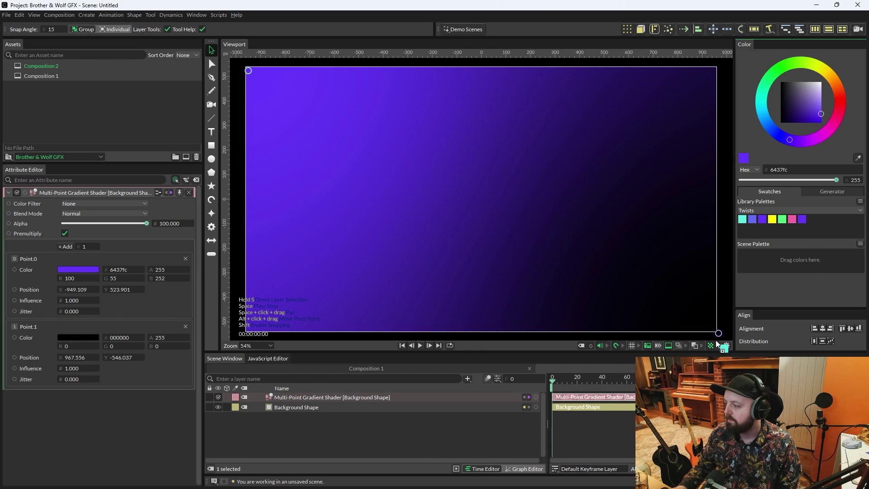
pyautogui.moveTo(720, 337); pyautogui.dragTo(731, 339)
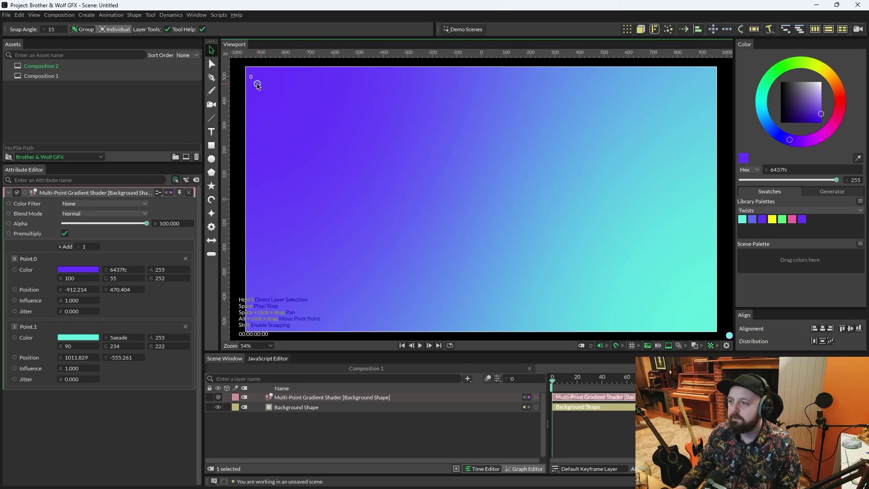
pyautogui.moveTo(252, 74); pyautogui.dragTo(251, 74)
pyautogui.moveTo(88, 300)
pyautogui.mouseDown()
pyautogui.moveTo(65, 301)
pyautogui.moveTo(77, 300)
pyautogui.mouseUp()
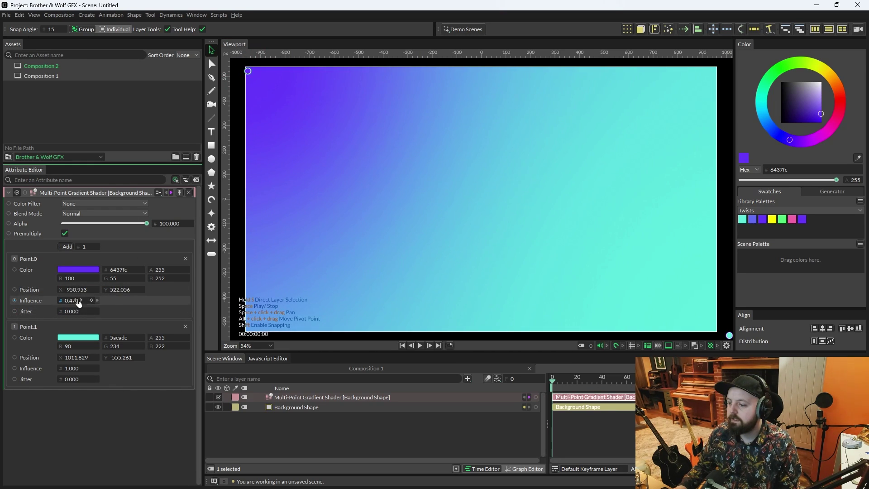
# Add a Capsule Shape with radius 50 and length 200 to the composition.
pyautogui.click(297, 432)
pyautogui.click(254, 397)
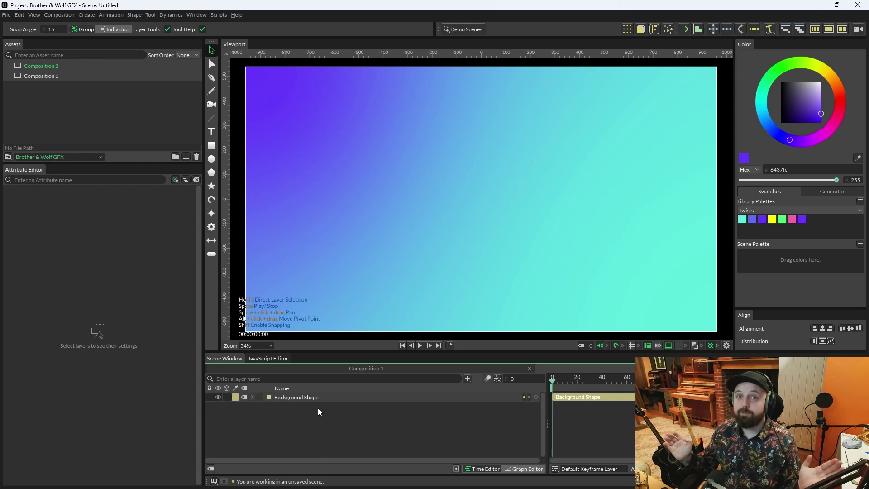
pyautogui.click(211, 255)
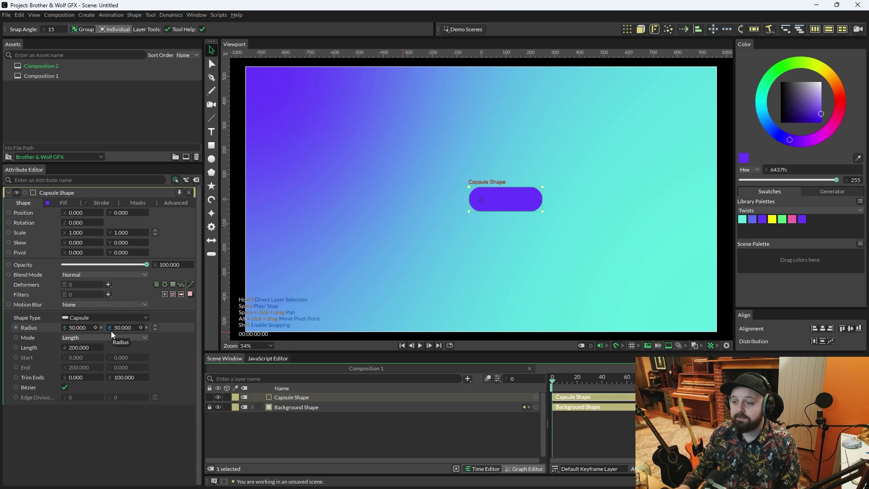
# Taper the capsule toward its right end by setting Radius E to 25.
pyautogui.moveTo(113, 327); pyautogui.dragTo(132, 328)
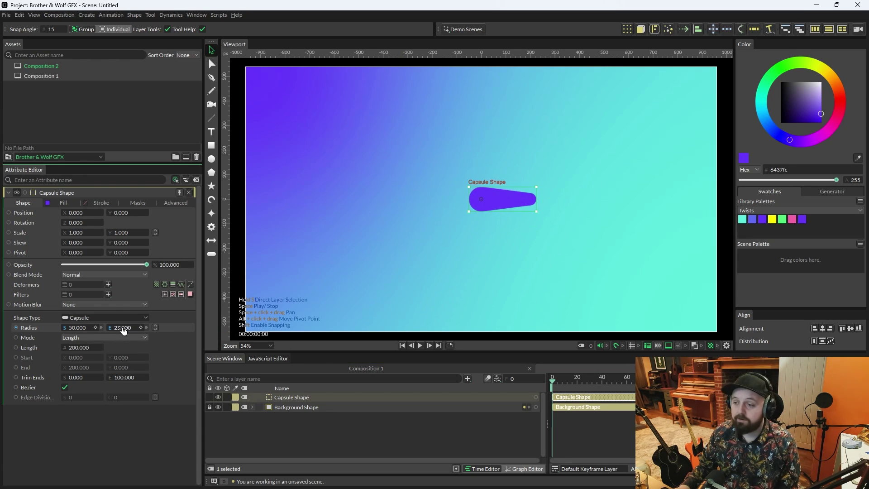
pyautogui.moveTo(78, 328)
pyautogui.mouseDown()
pyautogui.moveTo(104, 328)
pyautogui.moveTo(68, 328)
pyautogui.moveTo(79, 328)
pyautogui.mouseUp()
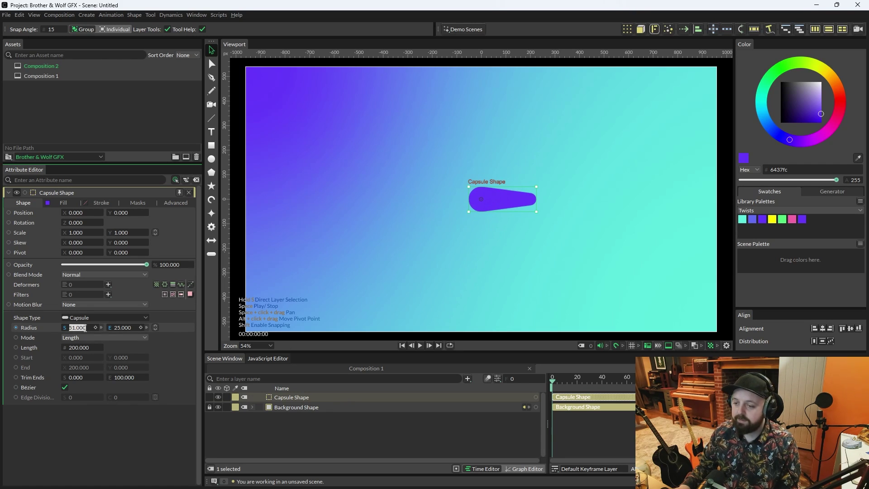
pyautogui.write('5')
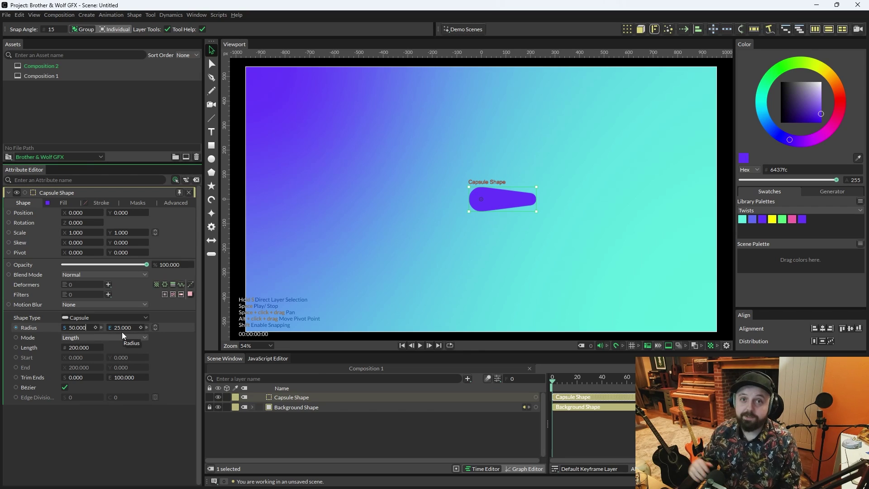
# Enable the capsule's dark grey 191919 stroke with a width of 1.
pyautogui.click(100, 203)
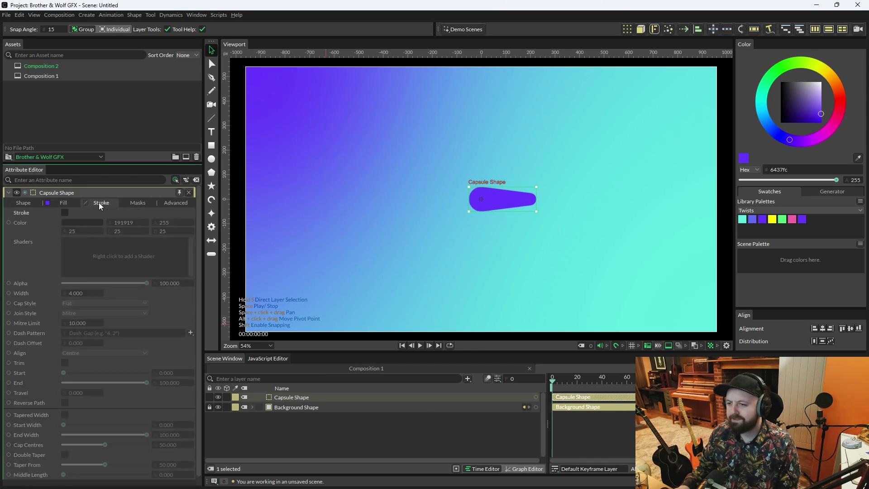
pyautogui.click(65, 212)
pyautogui.doubleClick(77, 292)
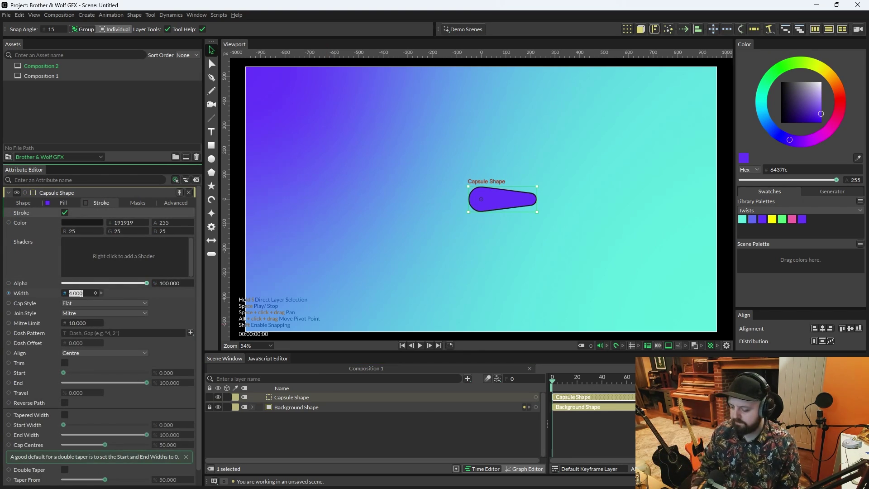
pyautogui.write('1')
pyautogui.press('Return')
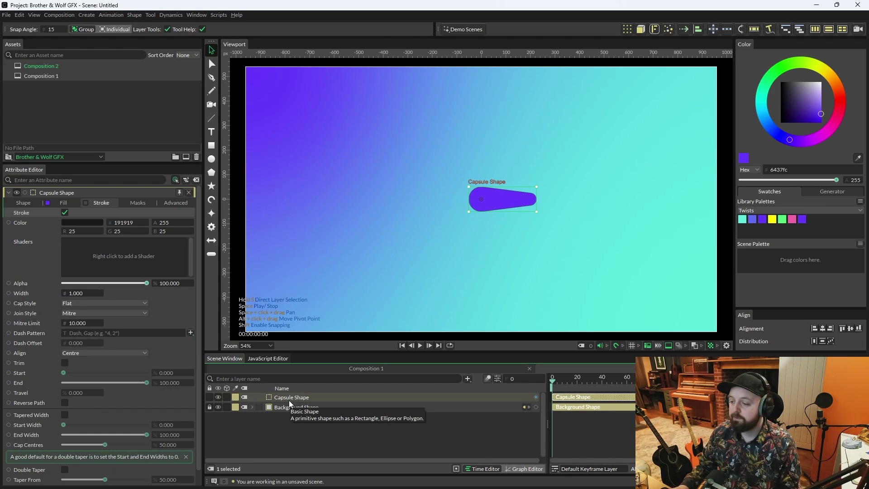
# Add a Duplicator to the capsule and set its distribution to Circle.
pyautogui.click(626, 31)
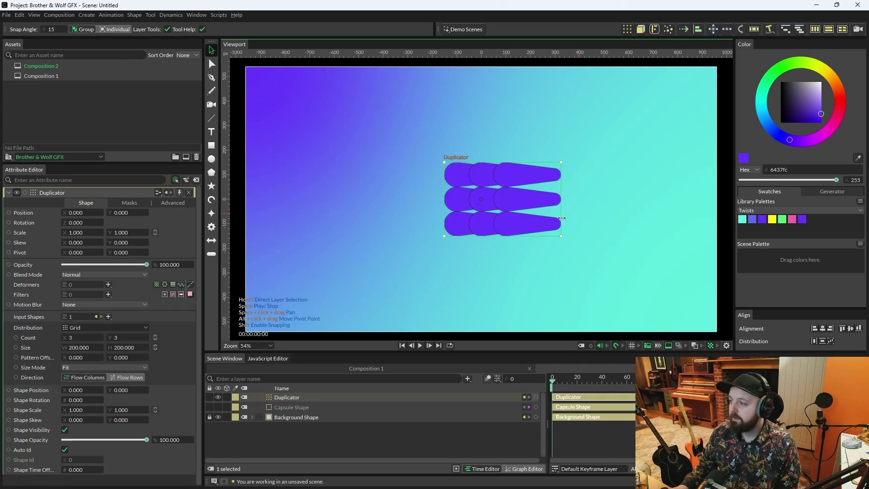
pyautogui.click(88, 329)
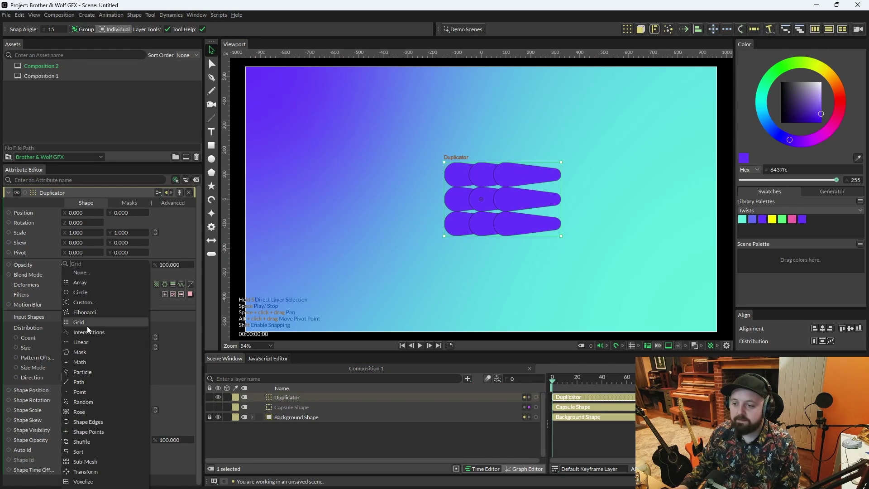
pyautogui.click(34, 326)
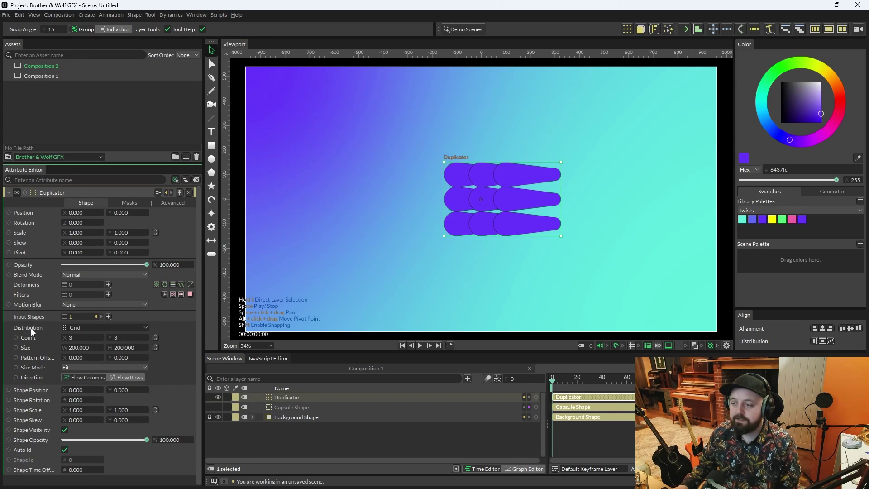
pyautogui.click(80, 328)
pyautogui.click(88, 291)
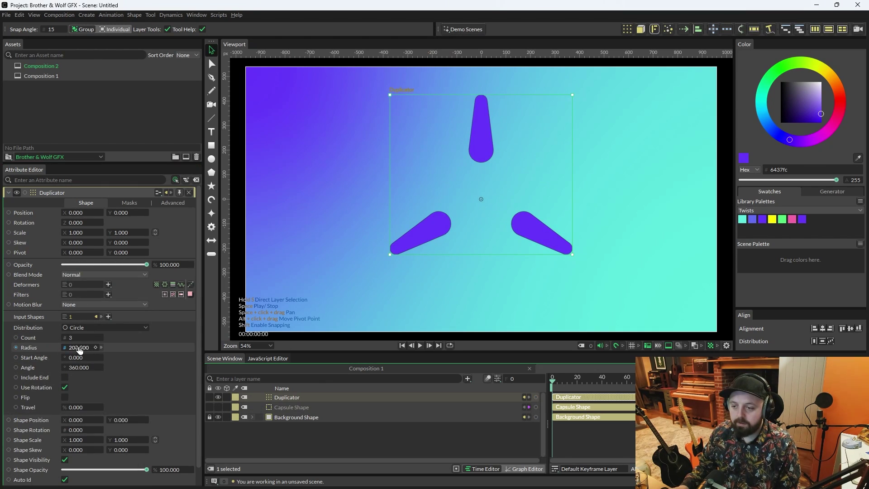
# Set the Duplicator count to 750 to form a dense purple ring.
pyautogui.click(79, 338)
pyautogui.write('750')
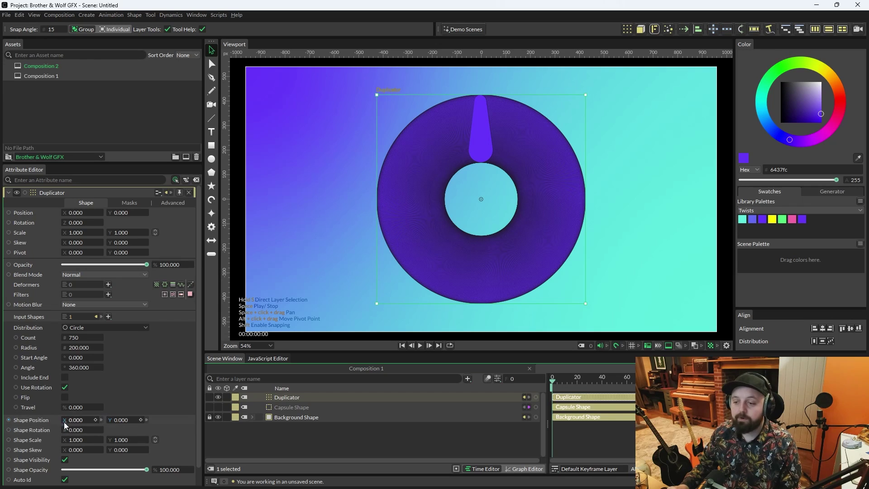
pyautogui.rightClick(29, 421)
# Add a Stagger to the duplicates' Y position with Maximum 405 and Minimum 1001.
pyautogui.moveTo(91, 335)
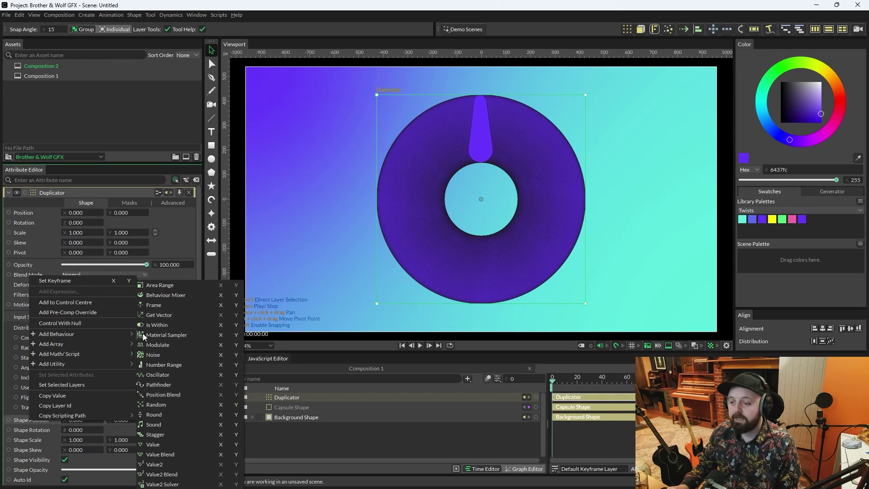
pyautogui.click(237, 434)
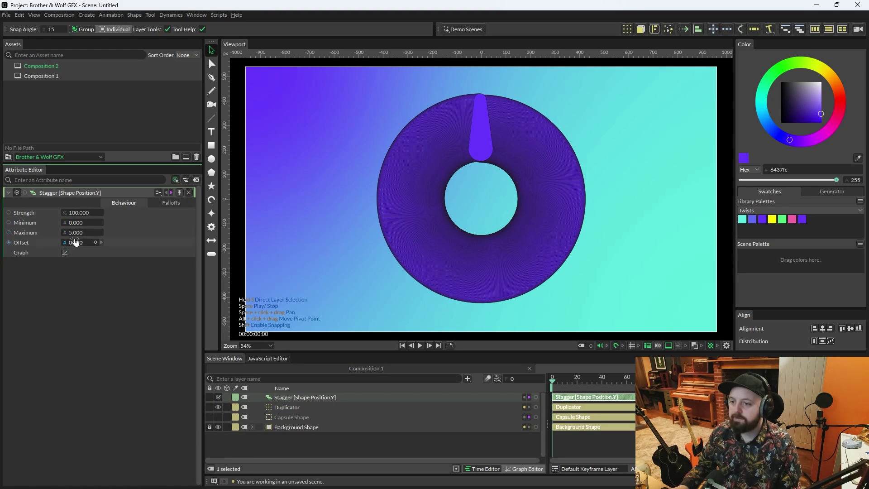
pyautogui.moveTo(79, 232); pyautogui.dragTo(131, 232)
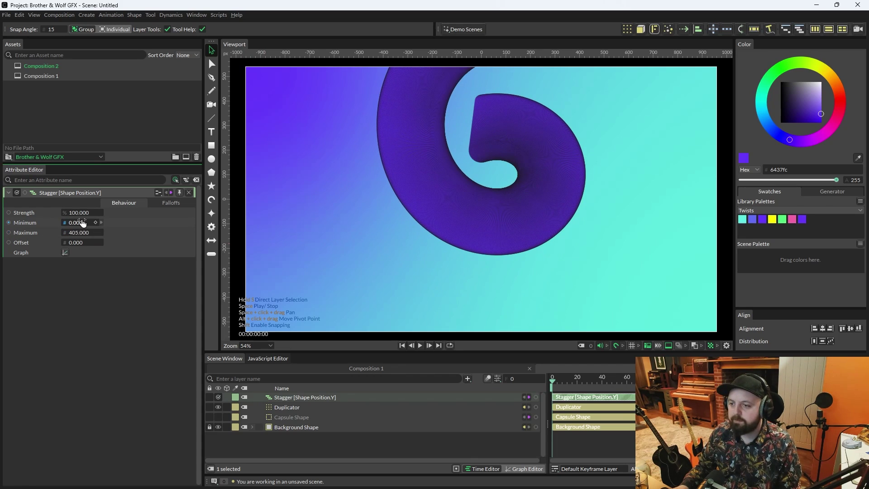
pyautogui.moveTo(82, 222); pyautogui.dragTo(145, 222)
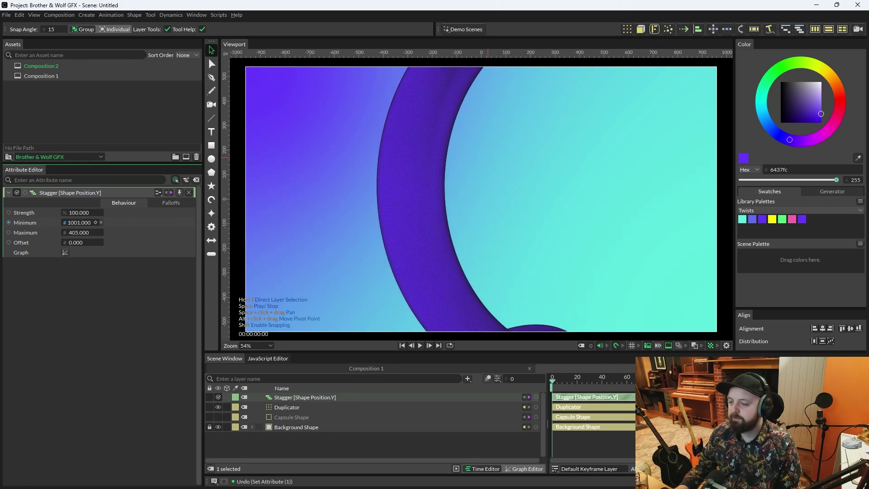
pyautogui.click(298, 406)
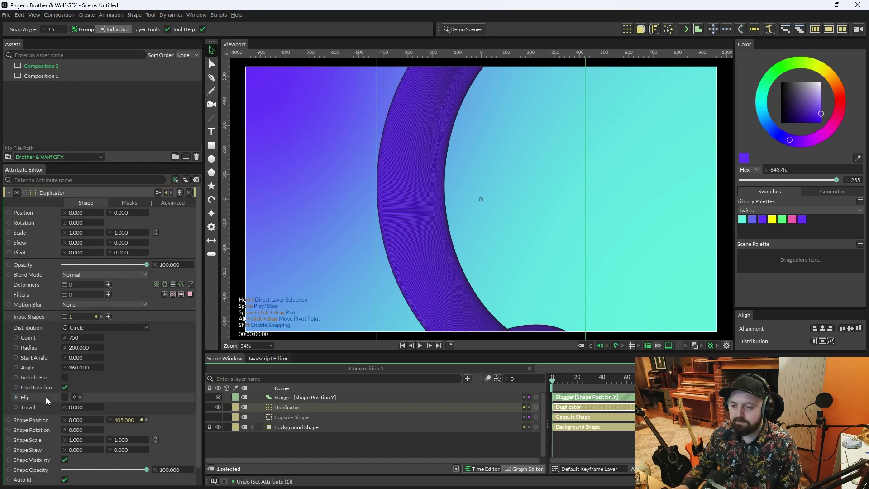
# Add a Stagger to Shape Rotation with Minimum -180 and Maximum 180.
pyautogui.rightClick(35, 388)
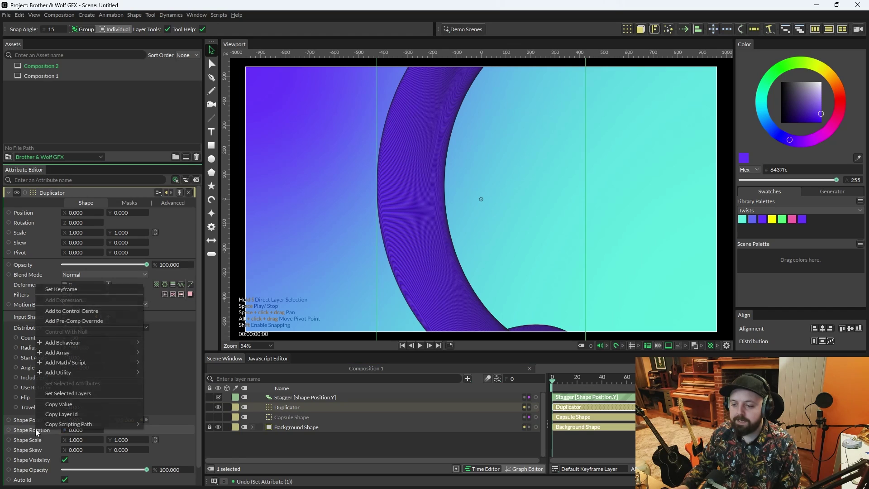
pyautogui.moveTo(88, 344)
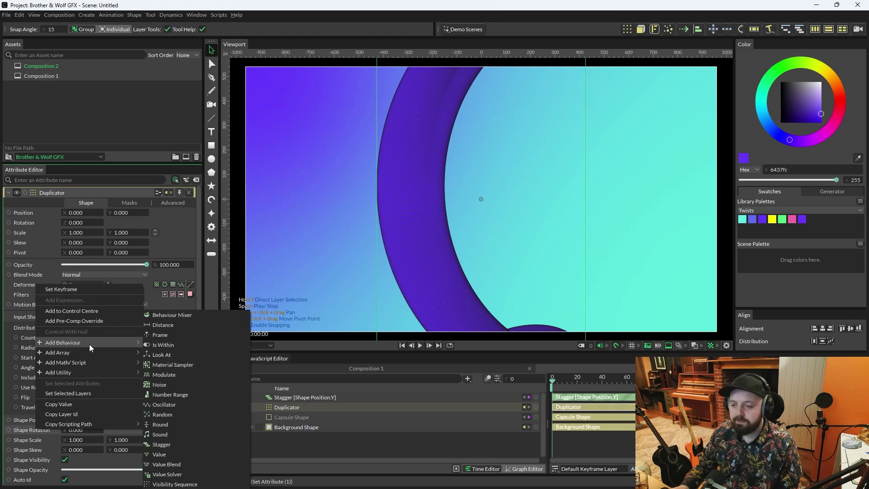
pyautogui.click(167, 444)
pyautogui.click(319, 407)
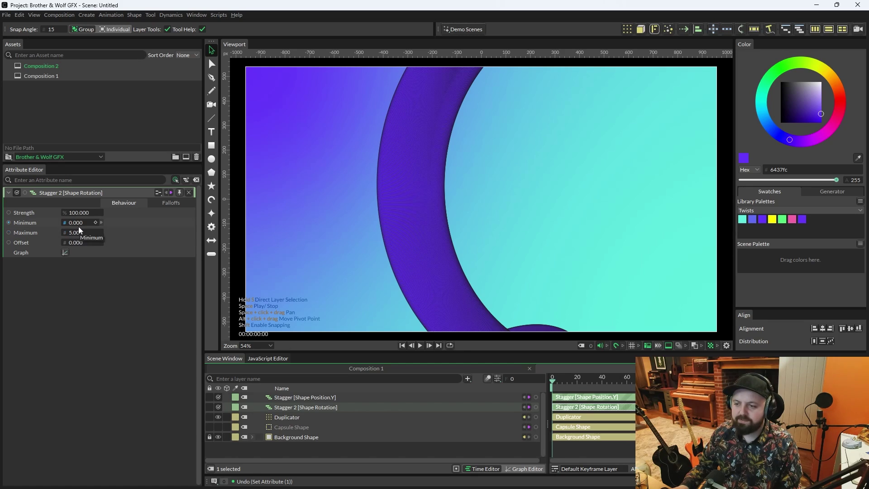
pyautogui.moveTo(77, 222); pyautogui.dragTo(63, 222)
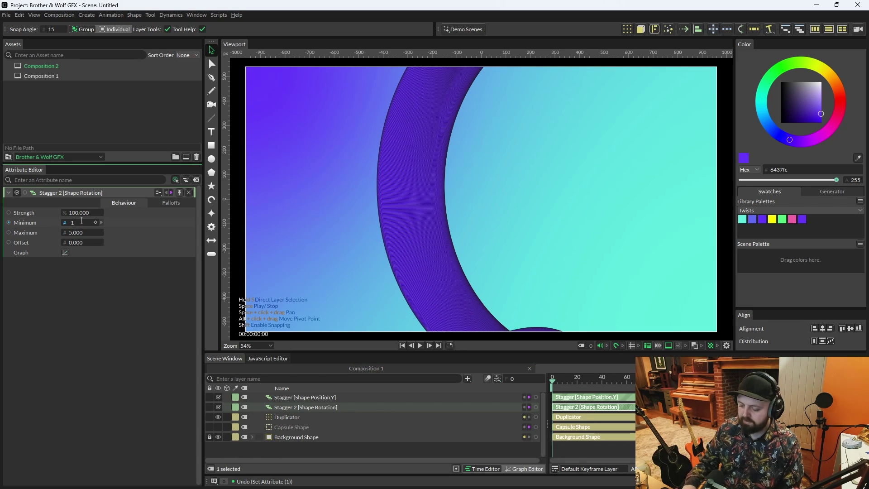
pyautogui.press('Tab')
pyautogui.write('0')
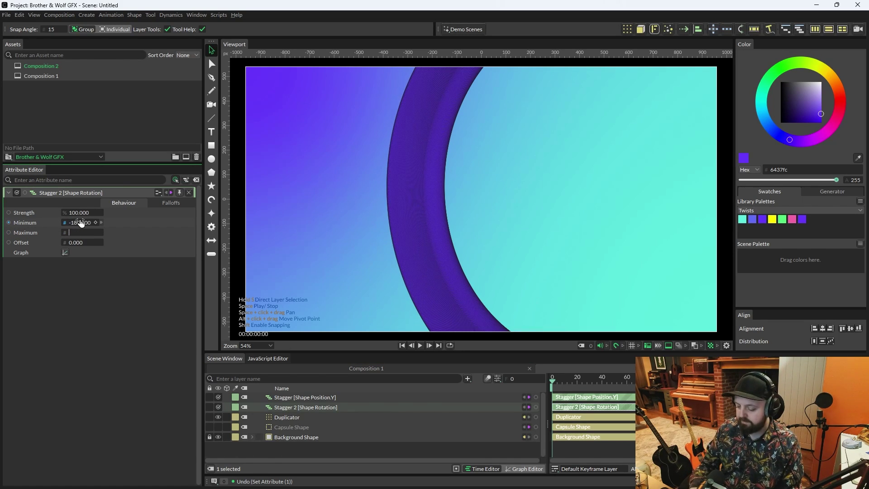
pyautogui.write('80')
pyautogui.press('Return')
# Play the animation to preview the twisting ribbon.
pyautogui.click(310, 397)
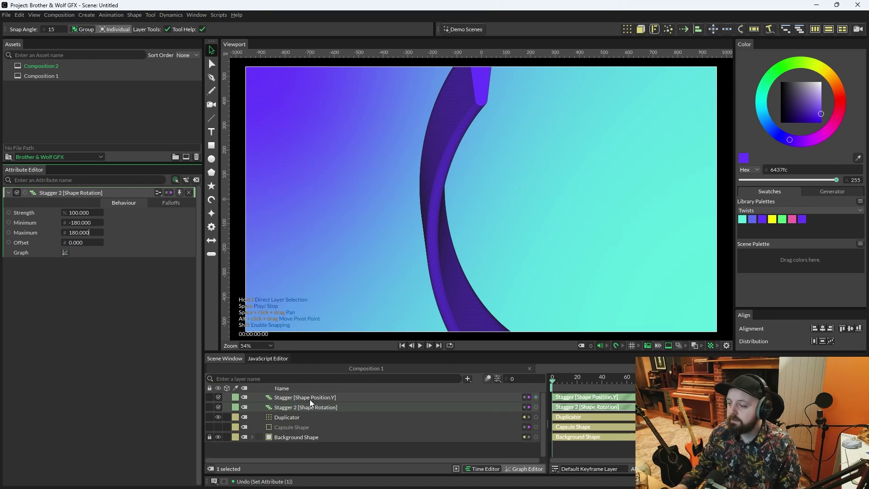
pyautogui.press('space')
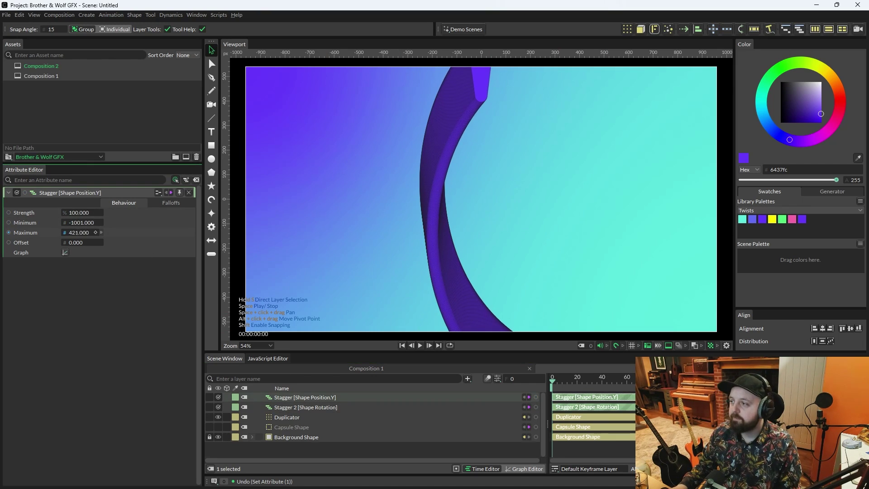
pyautogui.click(331, 408)
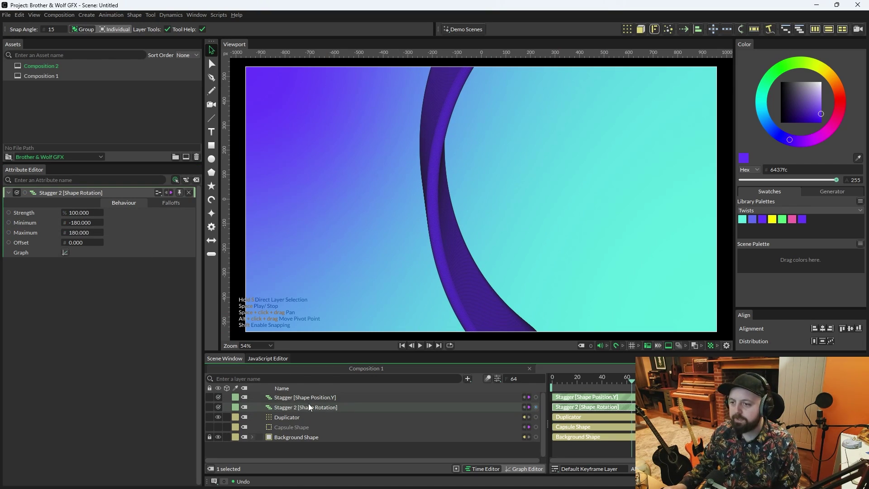
# Add a Frame behaviour to Stagger 2's Offset so the twist rolls over time.
pyautogui.rightClick(26, 243)
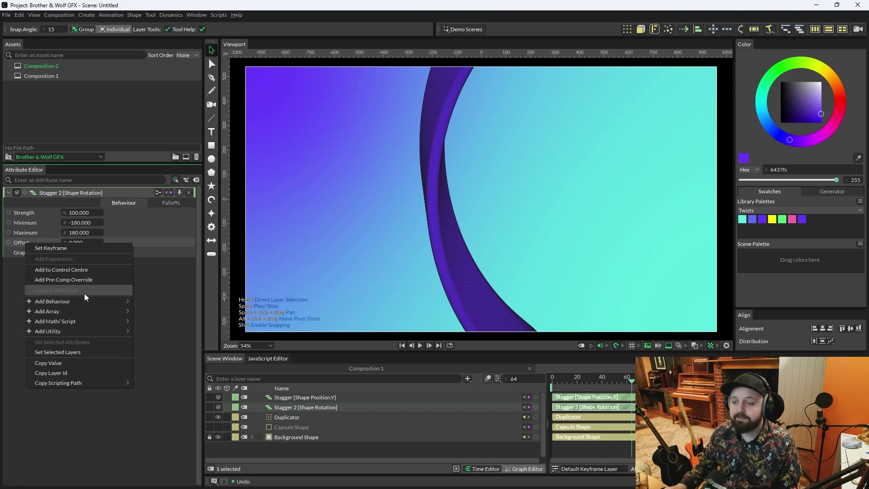
pyautogui.moveTo(86, 301)
pyautogui.click(161, 322)
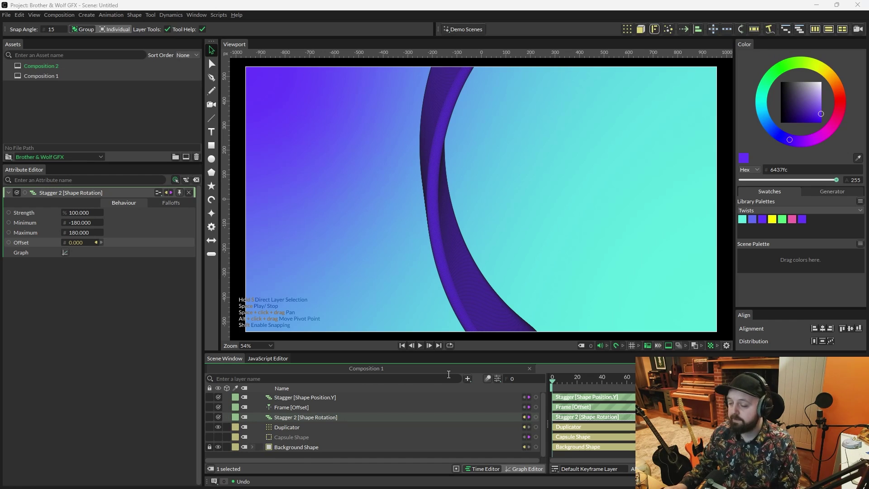
pyautogui.click(315, 360)
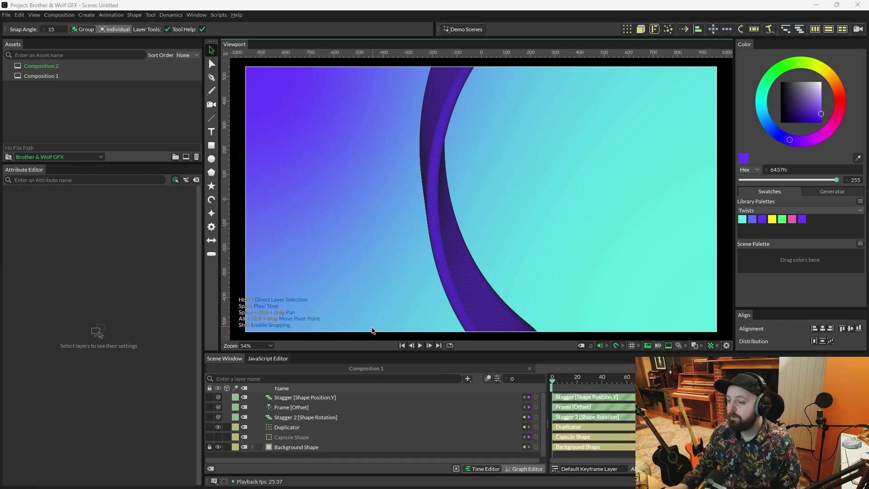
# Turn off the capsule's outline stroke and preview the animation.
pyautogui.click(298, 438)
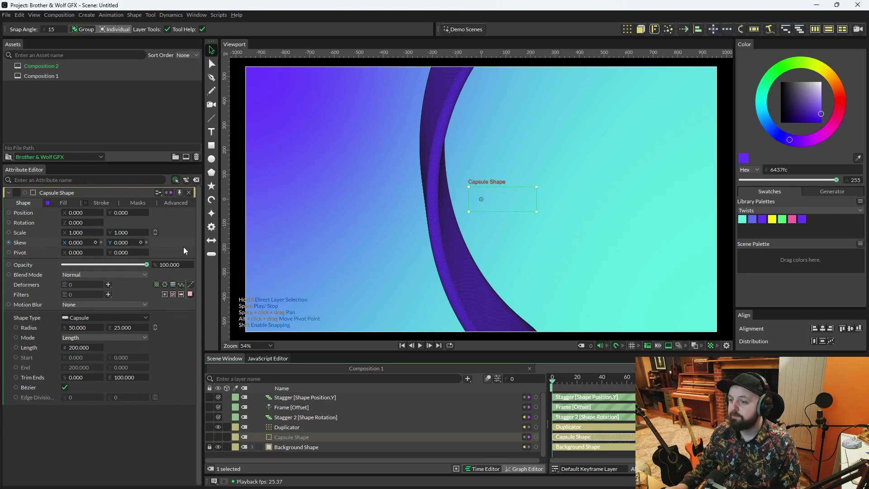
pyautogui.click(100, 203)
pyautogui.click(64, 213)
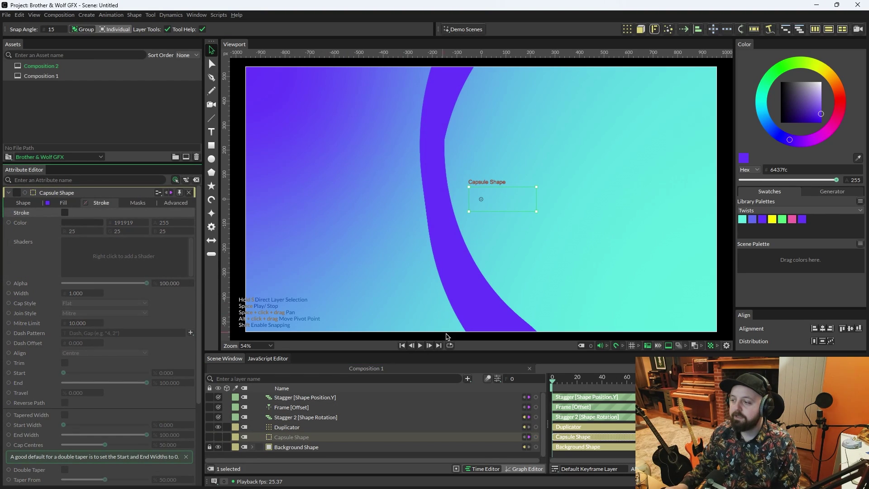
pyautogui.click(511, 216)
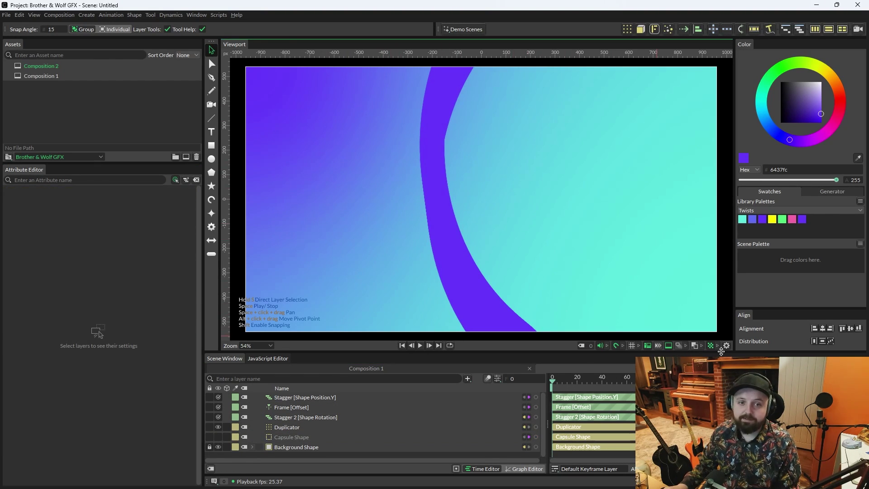
pyautogui.press('space')
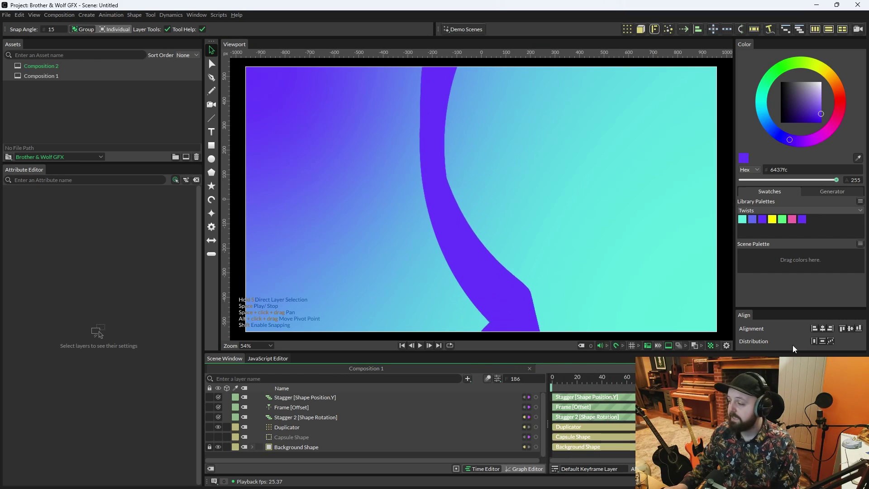
pyautogui.press('space')
# Add a black-to-white Gradient Shader to the capsule's fill and nudge its dark stop.
pyautogui.click(294, 437)
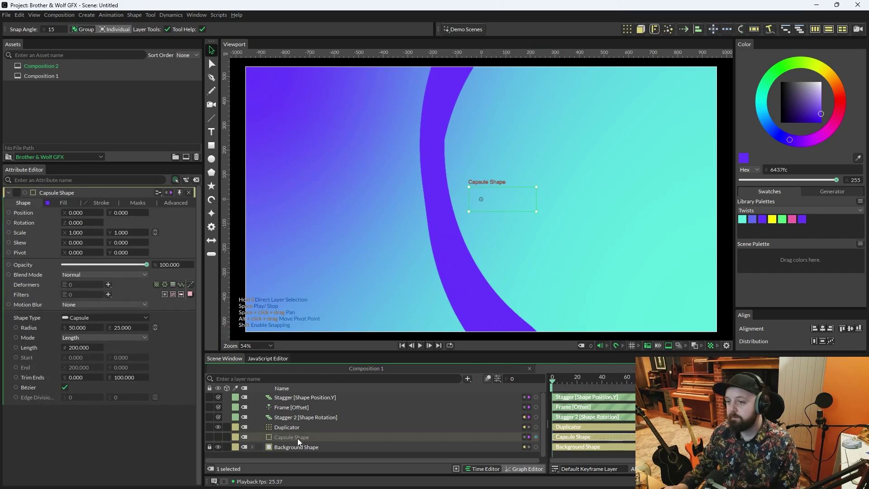
pyautogui.click(66, 203)
pyautogui.rightClick(40, 256)
pyautogui.moveTo(91, 293)
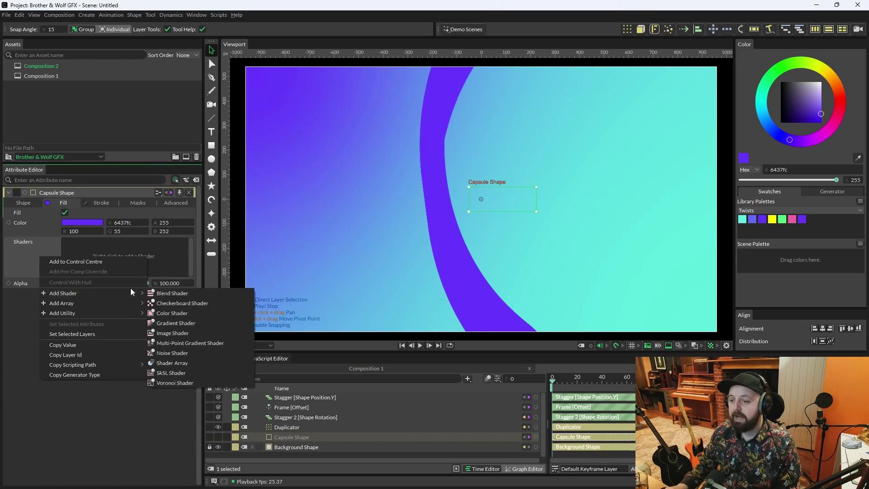
pyautogui.click(180, 322)
pyautogui.click(323, 437)
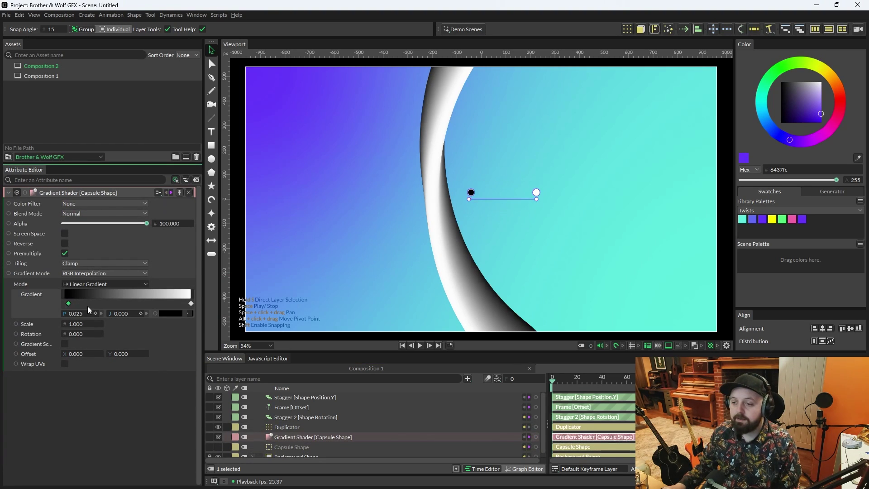
pyautogui.moveTo(63, 303); pyautogui.dragTo(64, 300)
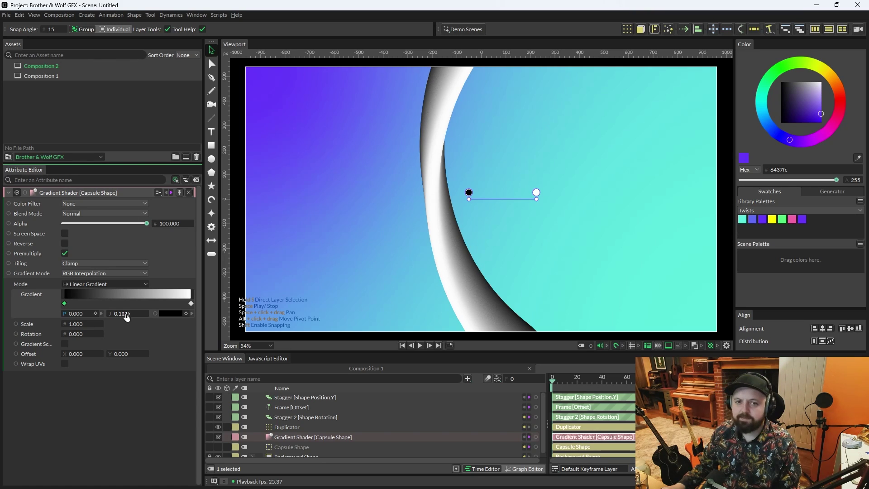
# Undo the stop nudge and colour the gradient stops purple and pink from the Twists palette.
pyautogui.hotkey('ctrl', 'z')
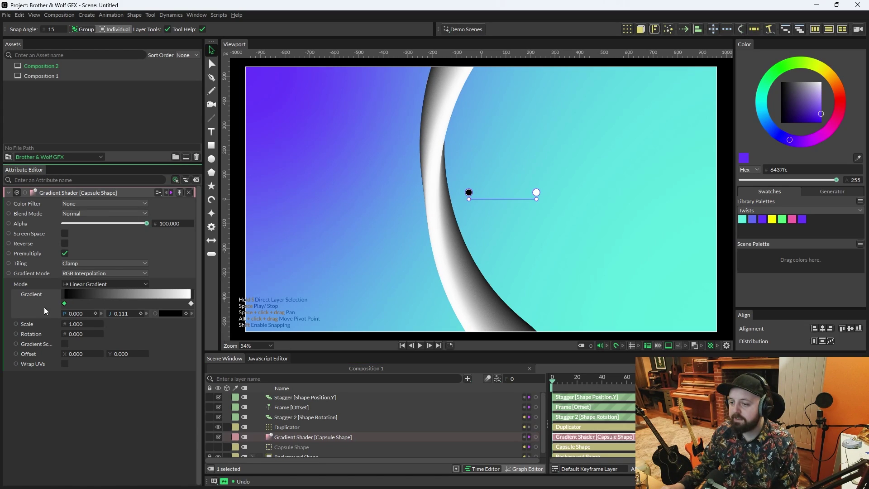
pyautogui.click(175, 314)
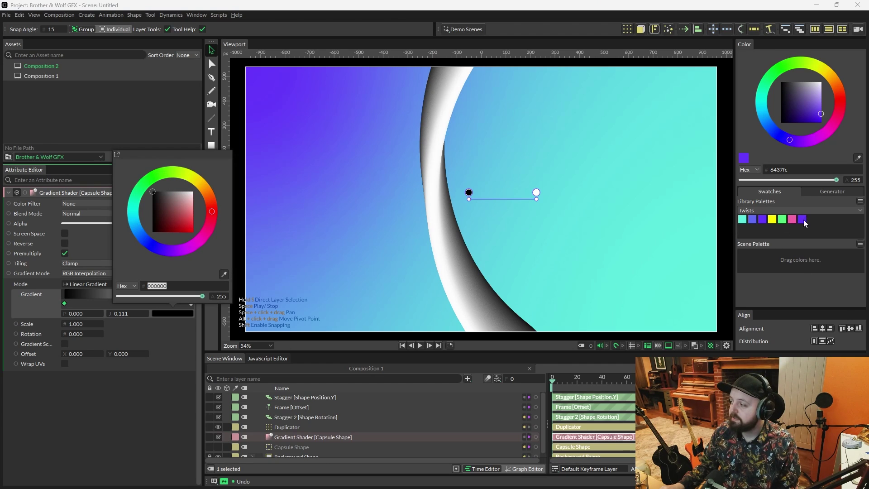
pyautogui.moveTo(805, 223); pyautogui.dragTo(223, 333)
pyautogui.moveTo(168, 310); pyautogui.dragTo(172, 313)
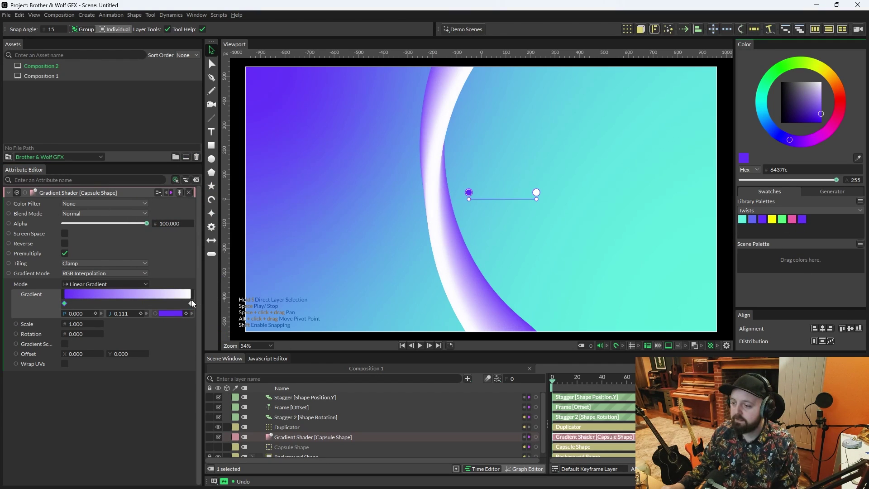
pyautogui.click(191, 303)
pyautogui.click(793, 222)
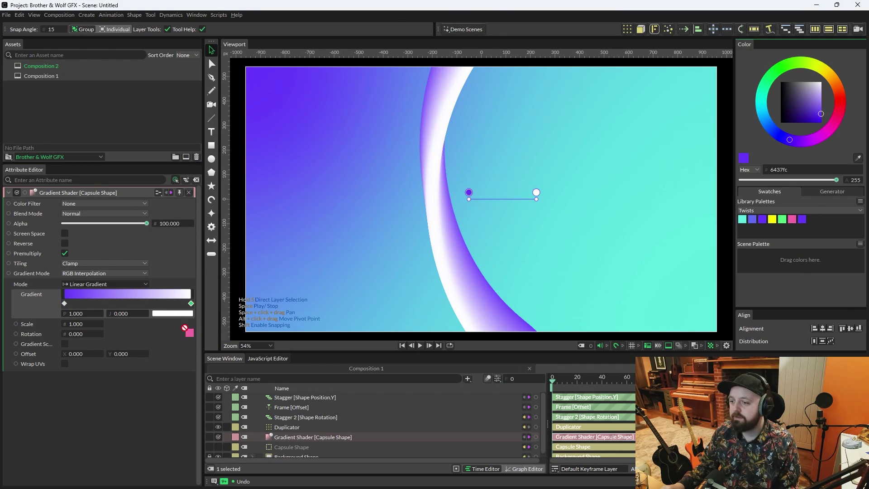
pyautogui.moveTo(185, 328); pyautogui.dragTo(172, 313)
pyautogui.click(339, 429)
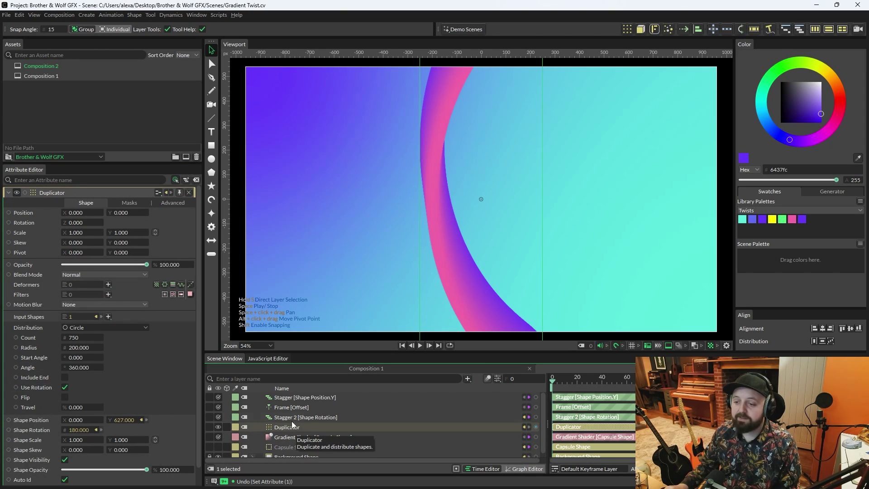
# Set the Duplicator to radius 346, shape scale 1.6, rotation 150, start angle 242, and preview playback.
pyautogui.moveTo(78, 347); pyautogui.dragTo(112, 347)
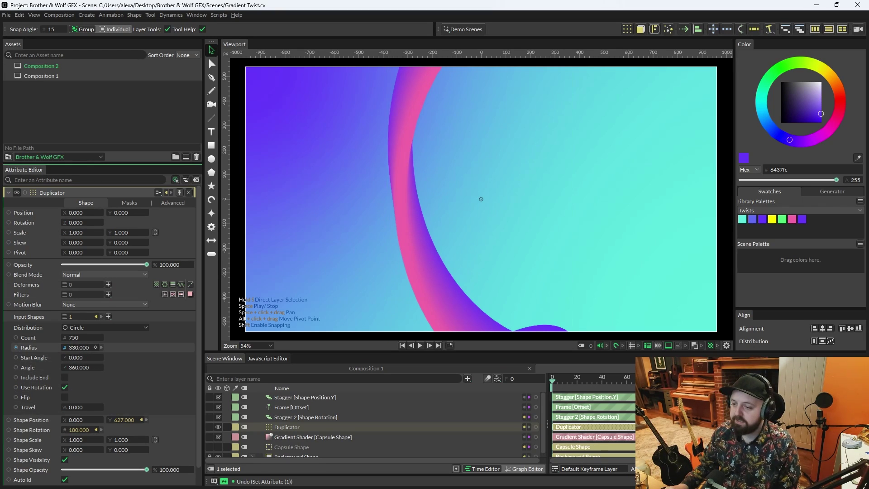
pyautogui.moveTo(78, 347); pyautogui.dragTo(86, 348)
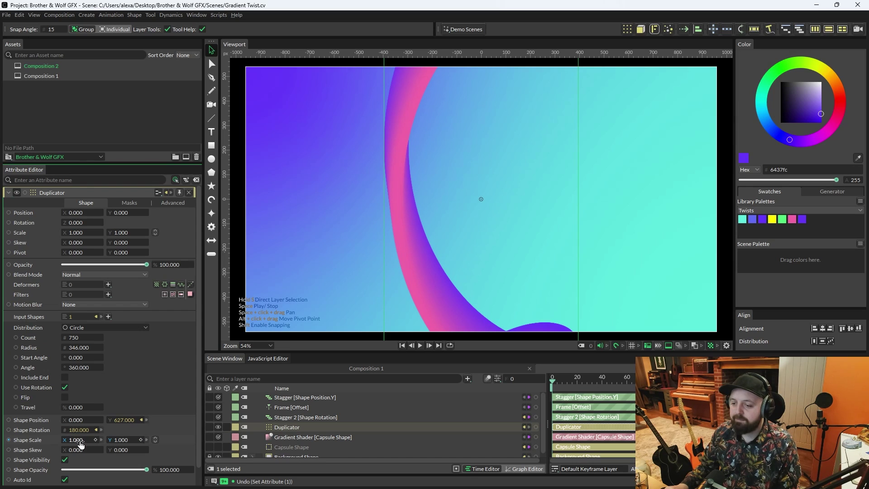
pyautogui.moveTo(80, 439); pyautogui.dragTo(106, 439)
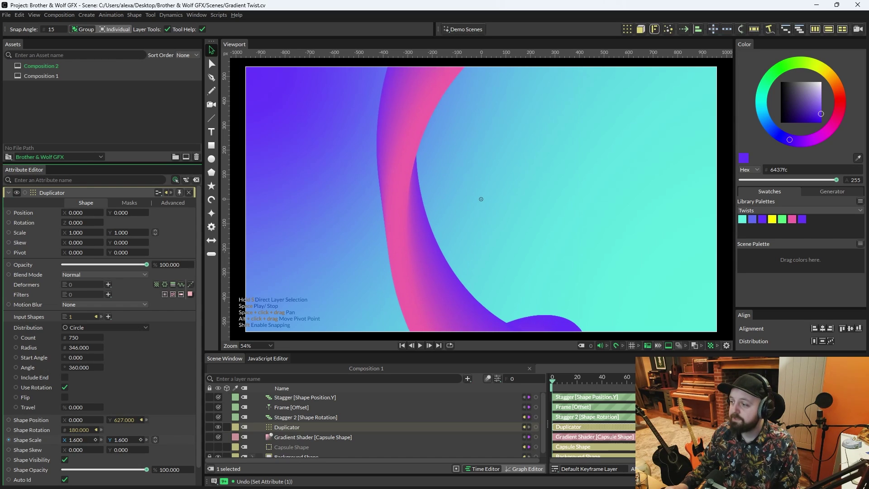
pyautogui.moveTo(79, 223); pyautogui.dragTo(100, 222)
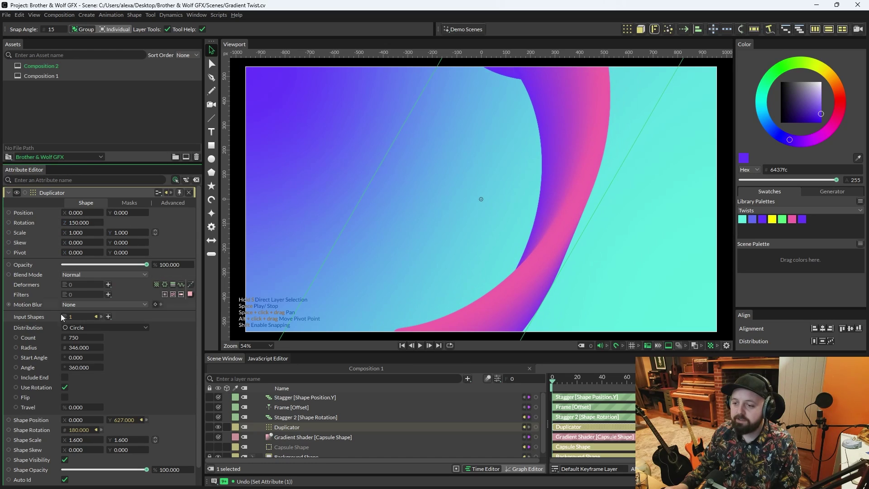
pyautogui.moveTo(79, 358)
pyautogui.mouseDown()
pyautogui.moveTo(97, 357)
pyautogui.moveTo(90, 358)
pyautogui.mouseUp()
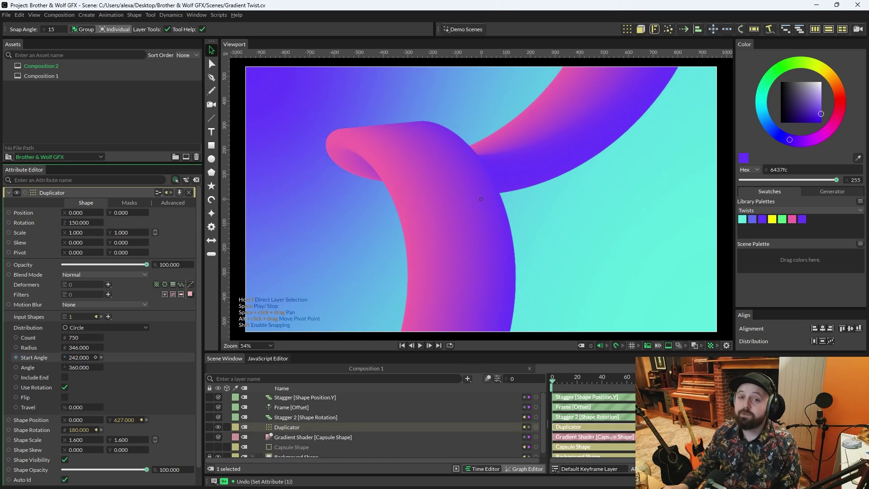
pyautogui.press('space')
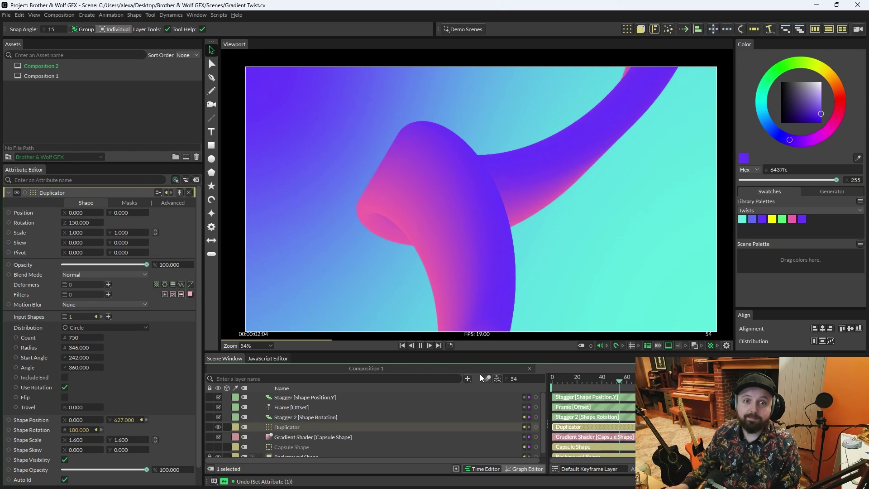
pyautogui.press('space')
# Change the Capsule Shape to a Cogwheel and reduce its tooth depth, pitch and hole radius.
pyautogui.click(302, 447)
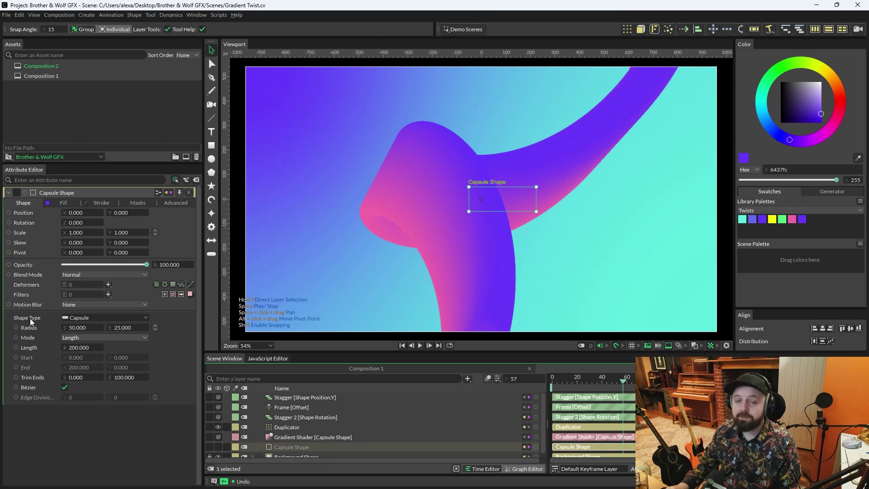
pyautogui.click(96, 317)
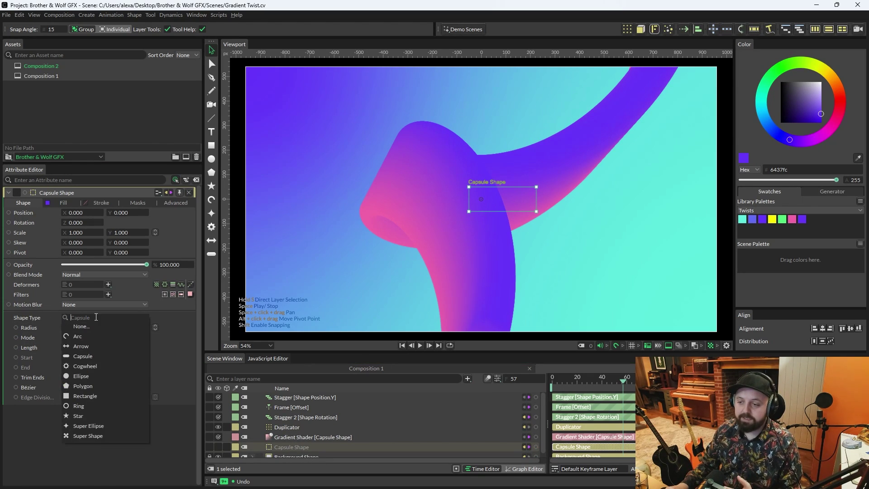
pyautogui.click(94, 366)
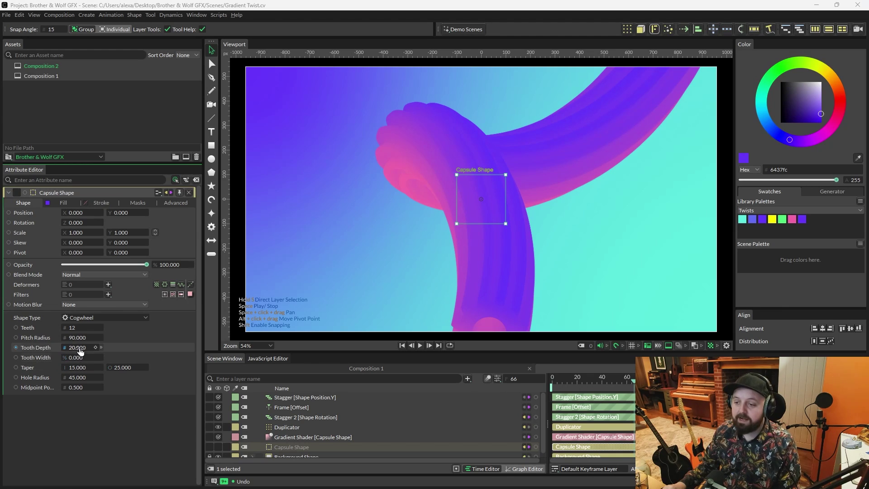
pyautogui.moveTo(80, 348)
pyautogui.mouseDown()
pyautogui.moveTo(107, 347)
pyautogui.moveTo(75, 348)
pyautogui.moveTo(95, 337)
pyautogui.moveTo(76, 338)
pyautogui.mouseUp()
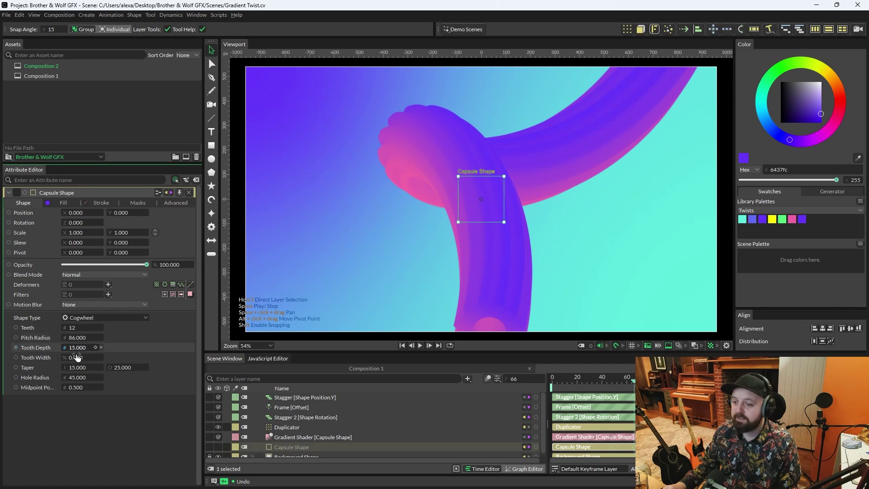
pyautogui.moveTo(77, 377); pyautogui.dragTo(65, 377)
# Switch the base shape type to Super Shape and play the animation to preview it.
pyautogui.click(105, 317)
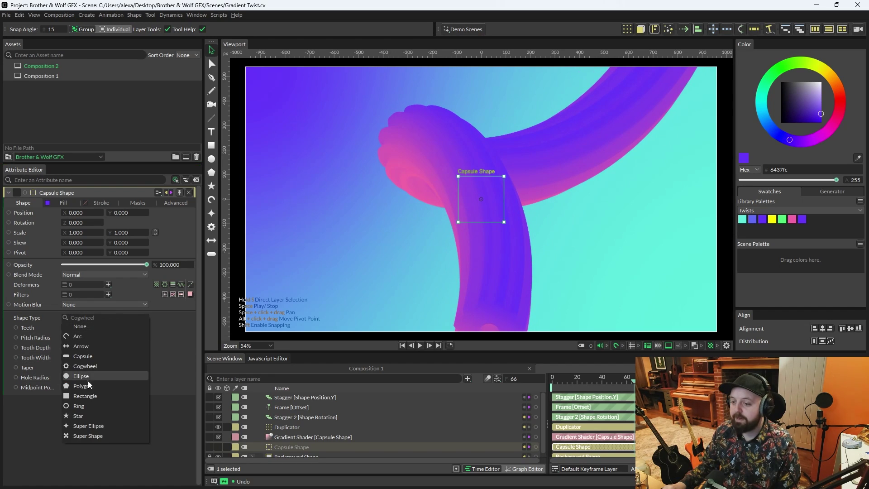
pyautogui.click(84, 436)
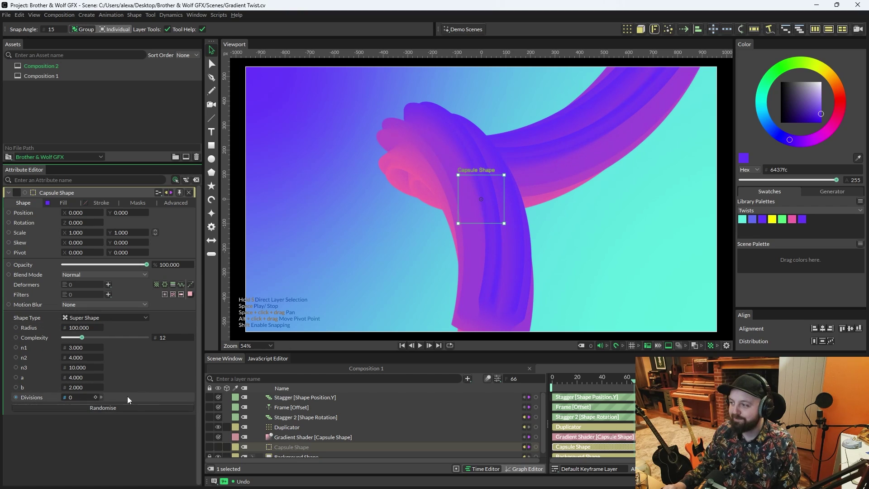
pyautogui.click(420, 345)
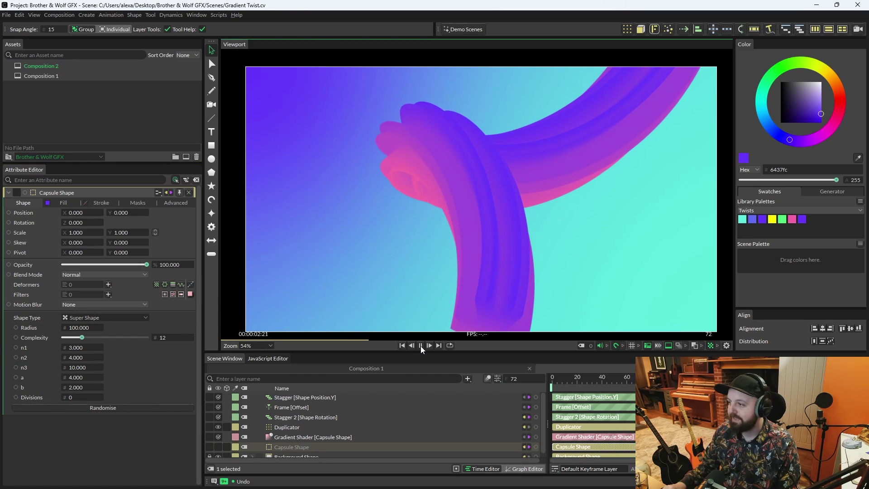
pyautogui.click(307, 397)
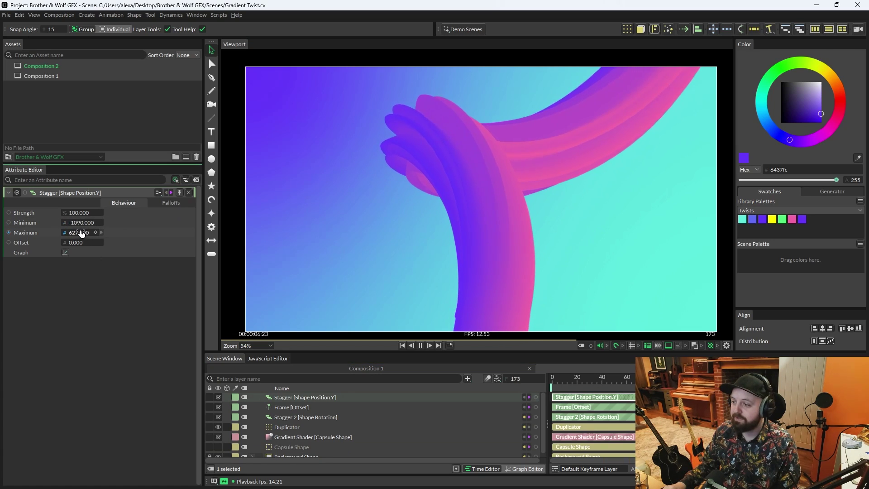
# Scrub the Stagger [Shape Position.Y] range out to minimum -1090 and maximum 1410.
pyautogui.moveTo(79, 222); pyautogui.dragTo(95, 232)
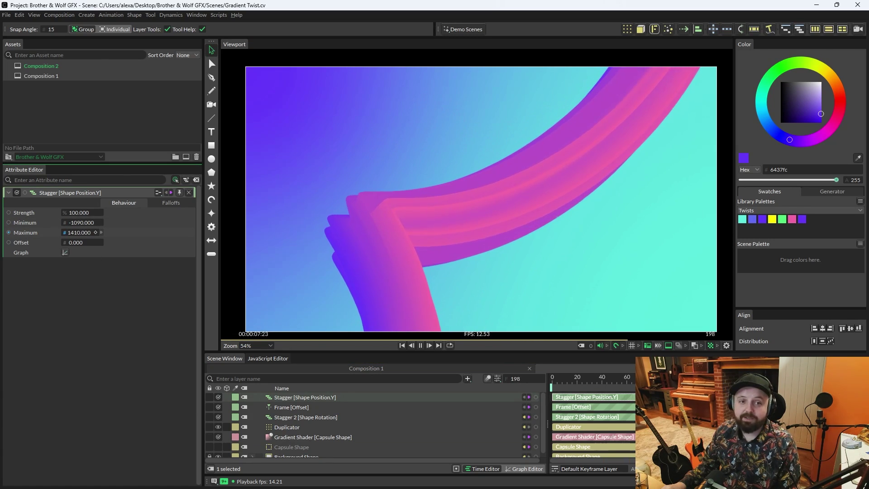